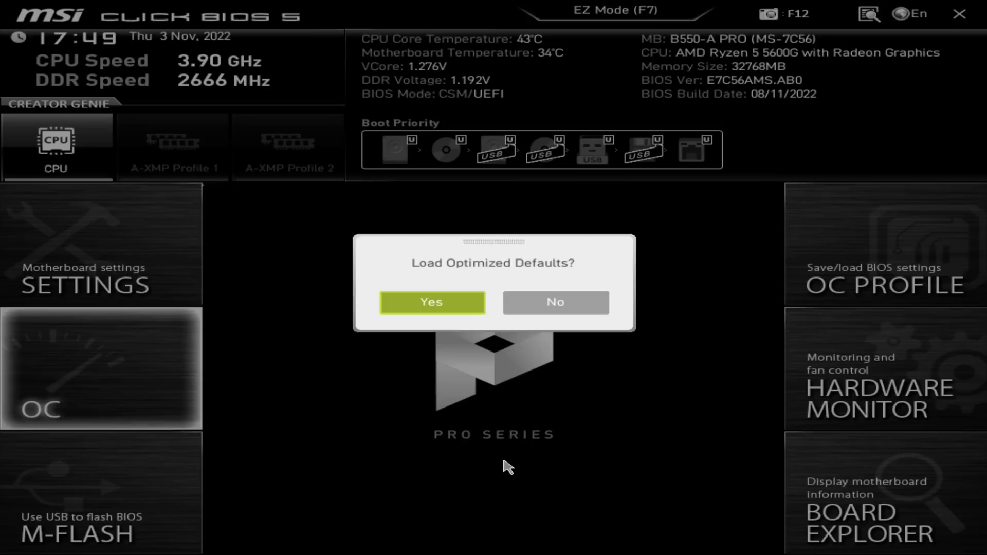
Dismiss the defaults prompt, set DRAM Frequency to DDR4-3200 under OC, and save with F10
{"action": "key", "text": "Return"}
{"action": "left_click", "coordinate": [198, 392]}
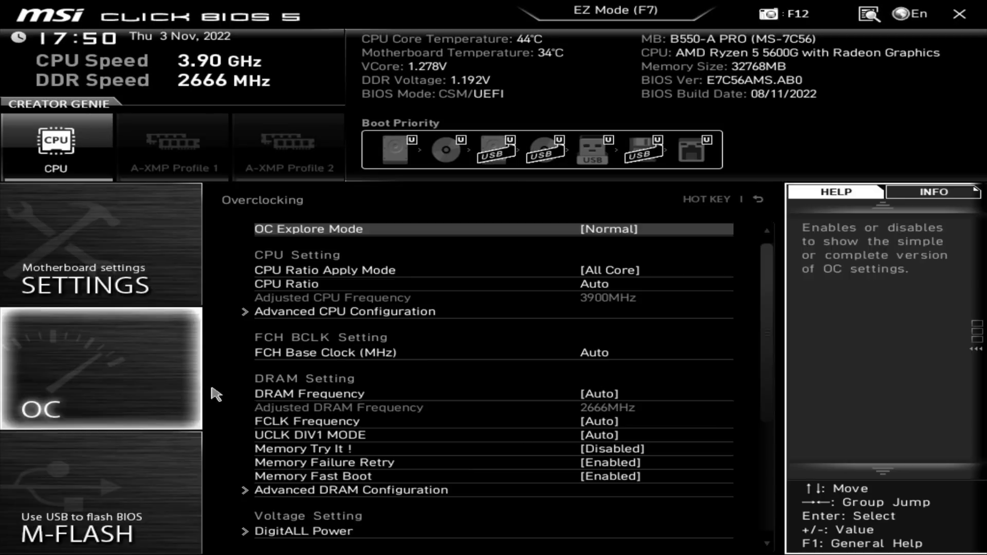
{"action": "left_click", "coordinate": [337, 401]}
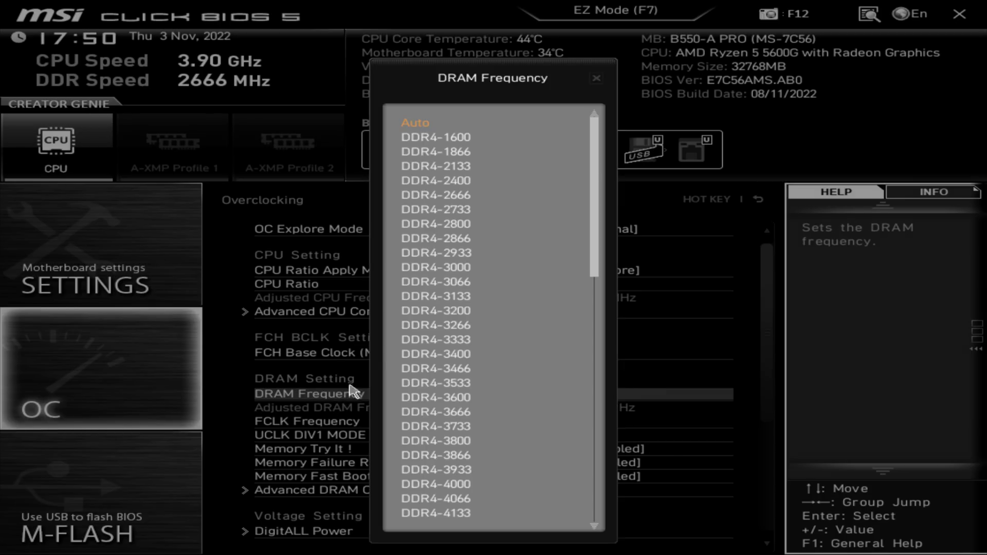
{"action": "left_click", "coordinate": [417, 311]}
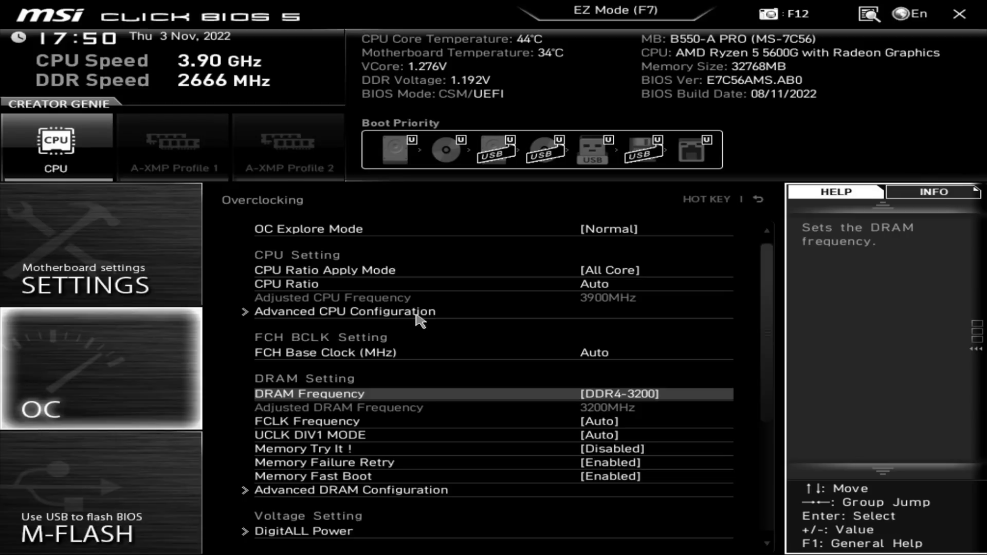
{"action": "key", "text": "F10"}
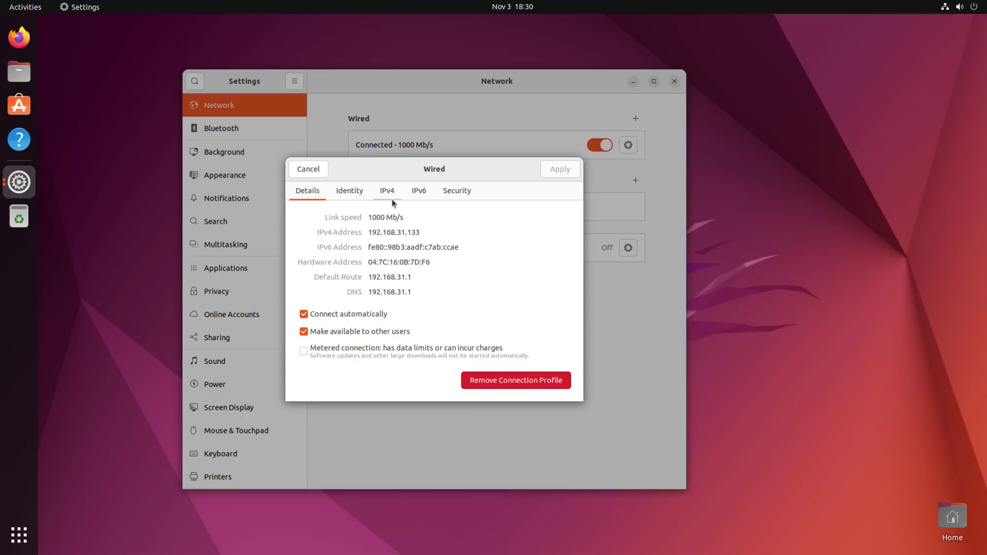
Set wired IPv4 to Manual at 192.168.31.21, start the netmask, then run the Docker Desktop install
{"action": "left_click", "coordinate": [388, 192]}
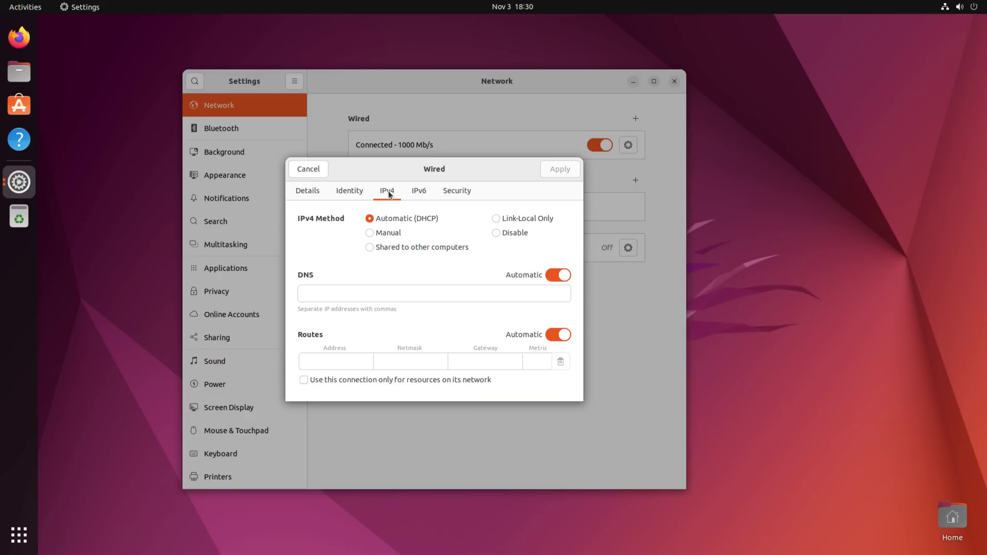
{"action": "left_click", "coordinate": [370, 232]}
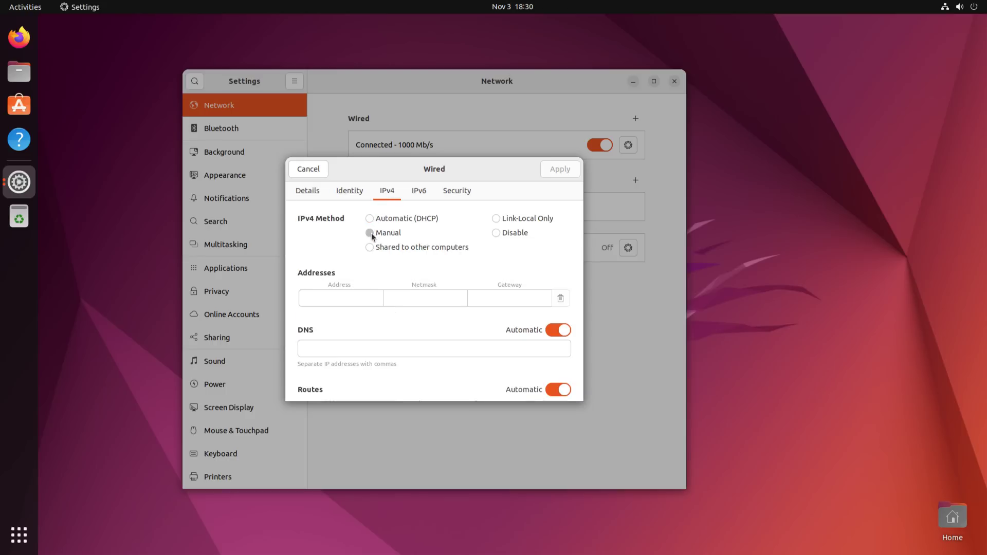
{"action": "left_click", "coordinate": [345, 296]}
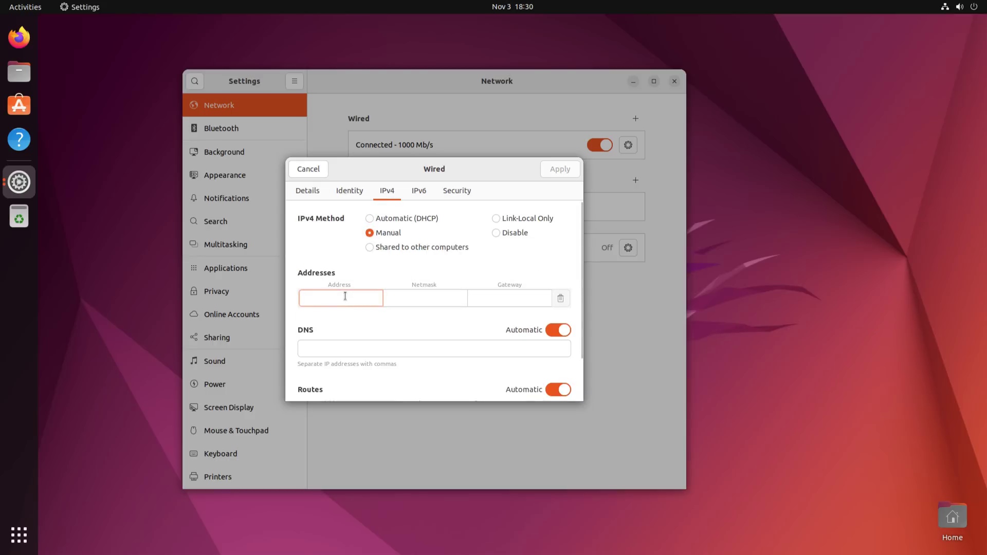
{"action": "type", "text": "192.168"}
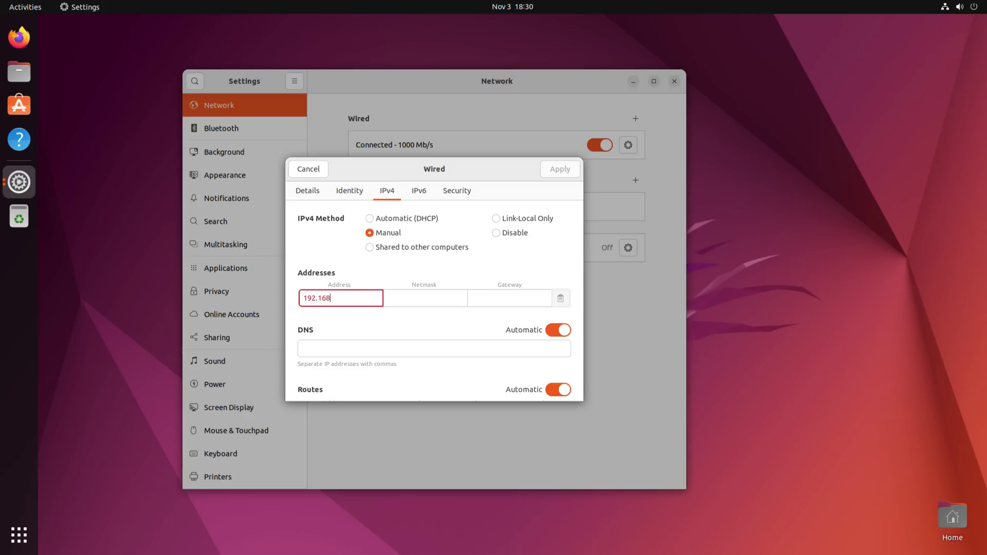
{"action": "type", "text": ".31.21"}
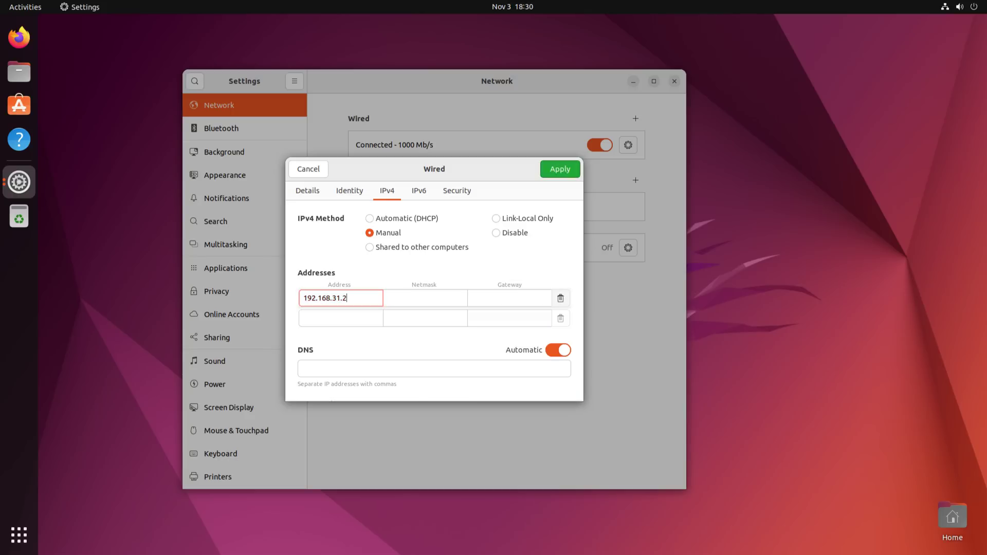
{"action": "left_click", "coordinate": [427, 293]}
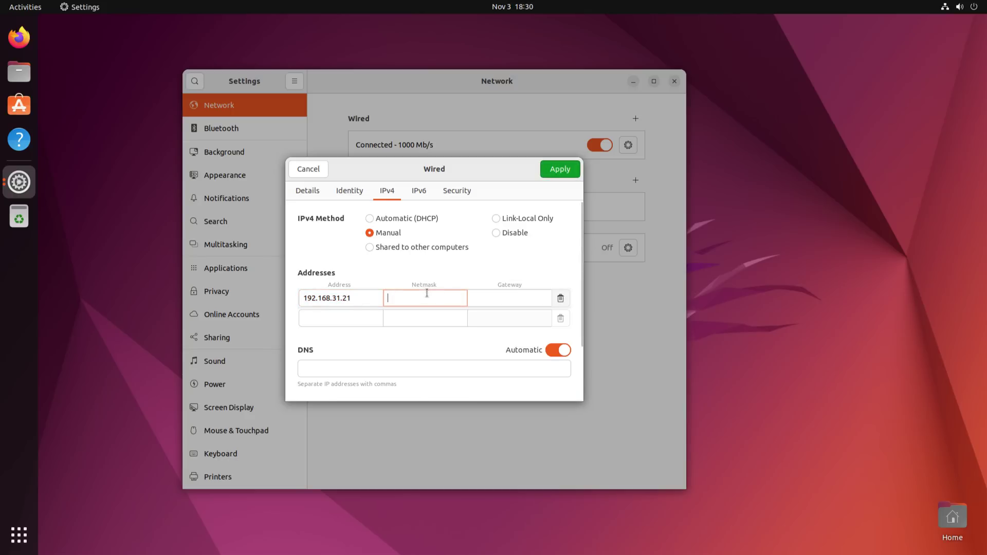
{"action": "type", "text": "255.25"}
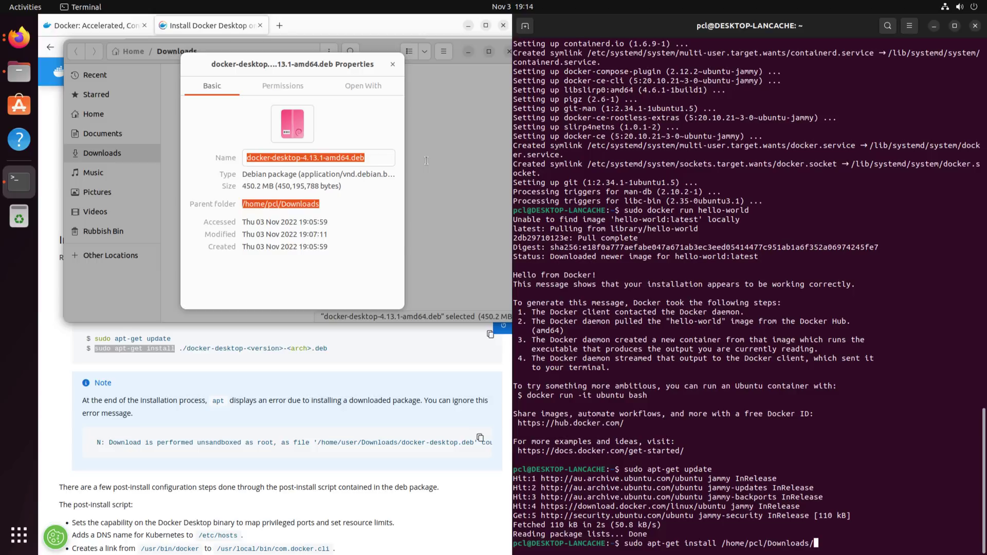
{"action": "type", "text": "docker-desktop-4.13.1-amd64.deb"}
{"action": "key", "text": "Return"}
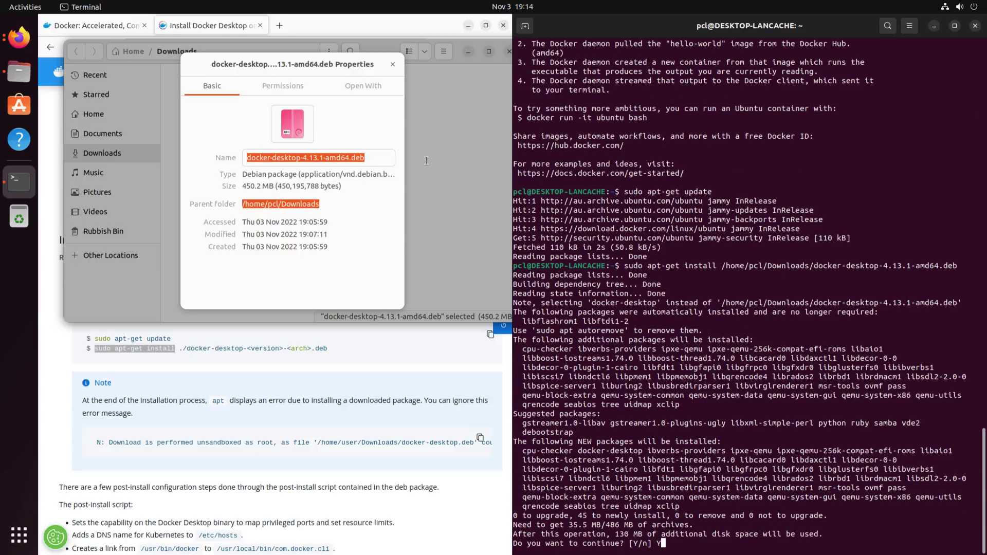
Confirm the Docker Desktop 4.13.1 extra packages with Y and begin editing the .env IP values
{"action": "type", "text": "Y"}
{"action": "key", "text": "Return"}
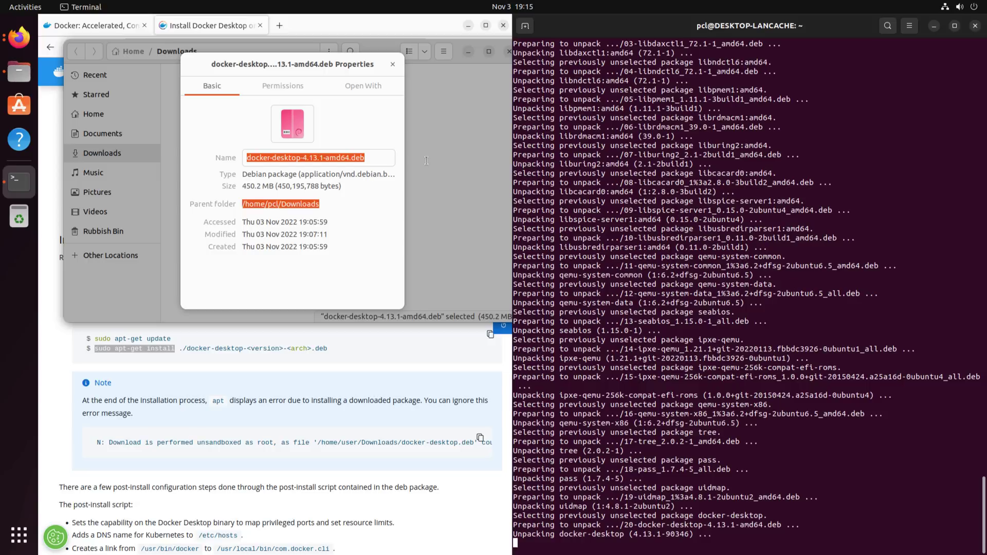
{"action": "type", "text": "192.168.31.21"}
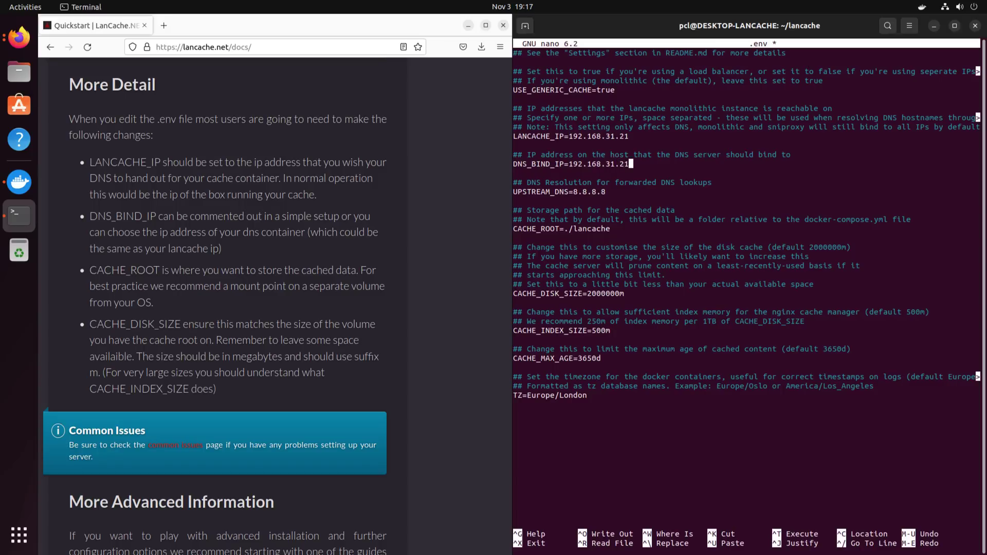
Replace UPSTREAM_DNS 8.8.8.8 with 192.168.31.1 in the .env file
{"action": "key", "text": "BackSpace"}
{"action": "key", "text": "BackSpace"}
{"action": "key", "text": "BackSpace"}
{"action": "key", "text": "BackSpace"}
{"action": "key", "text": "BackSpace"}
{"action": "key", "text": "BackSpace"}
{"action": "key", "text": "BackSpace"}
{"action": "type", "text": "1"}
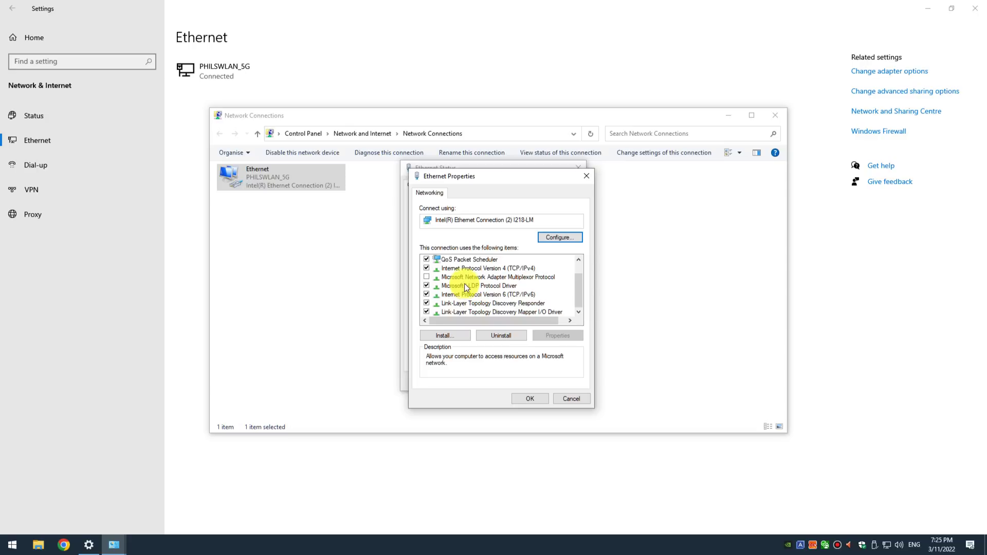
In the Ethernet adapter's TCP/IPv4 properties, enter 192.168.31.21 as preferred DNS server and confirm with OK
{"action": "left_click", "coordinate": [470, 268]}
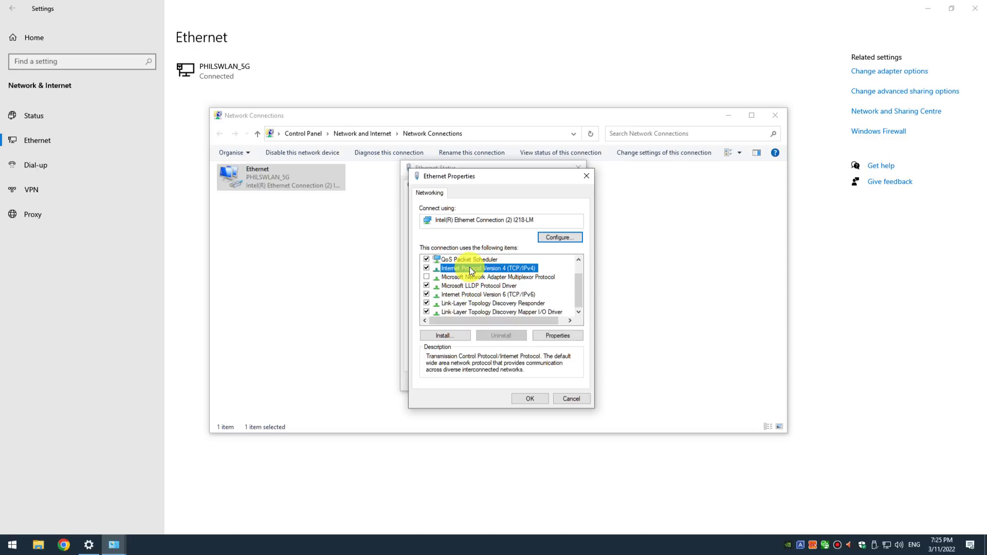
{"action": "left_click", "coordinate": [552, 335]}
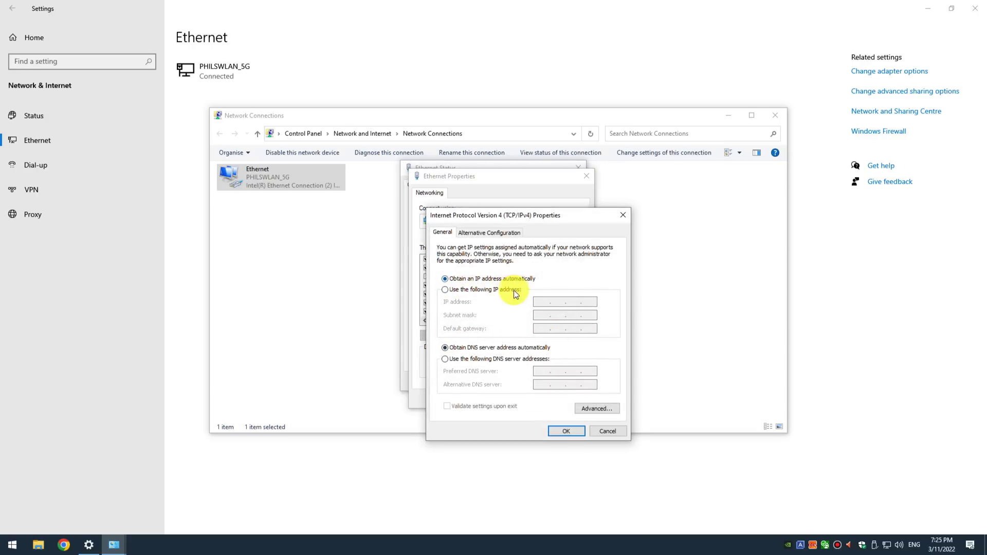
{"action": "left_click", "coordinate": [445, 359]}
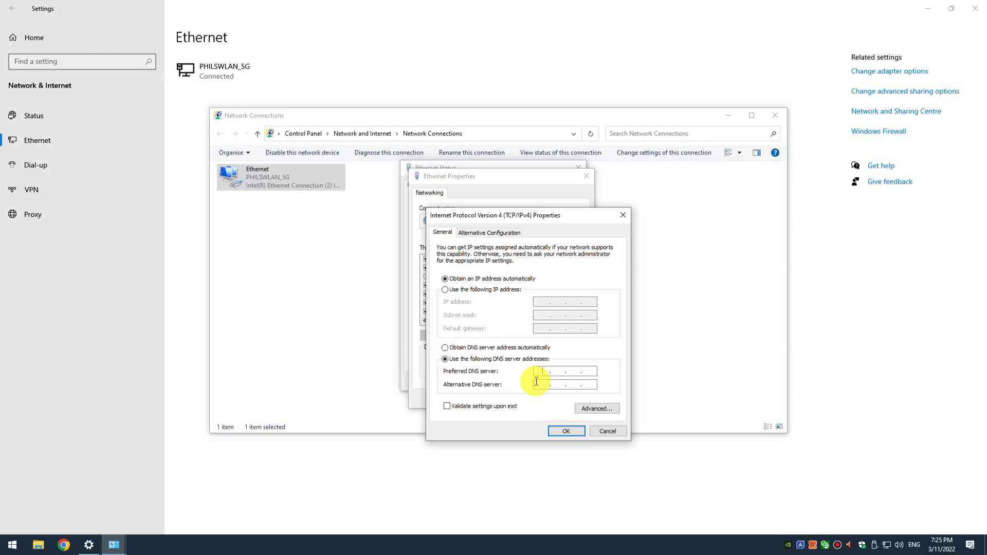
{"action": "type", "text": "1"}
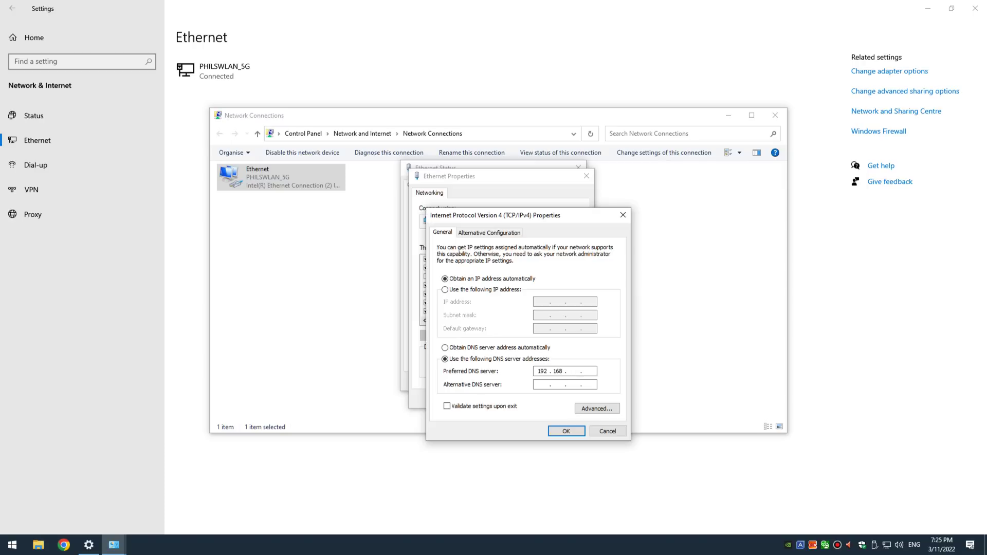
{"action": "type", "text": "92 . 168 . 31 . "}
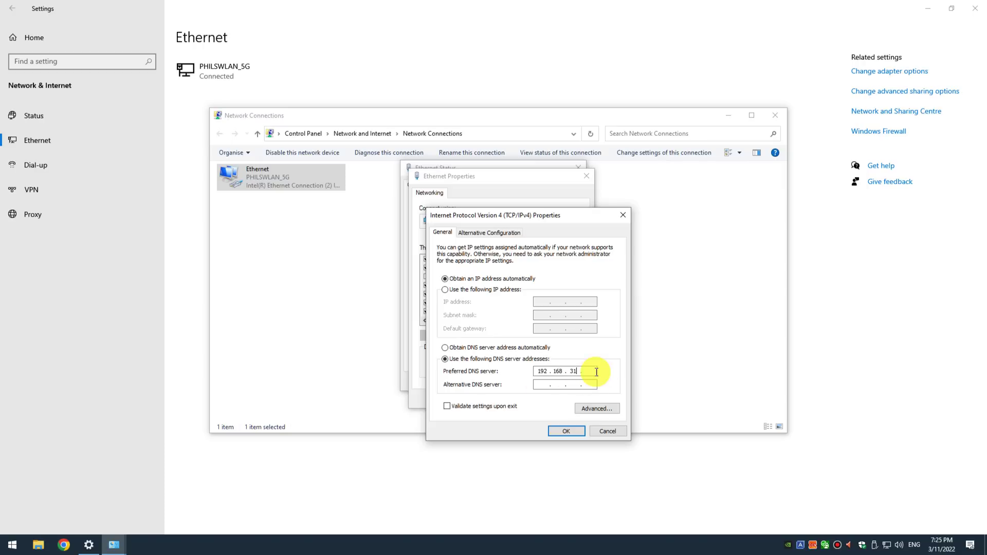
{"action": "type", "text": "21"}
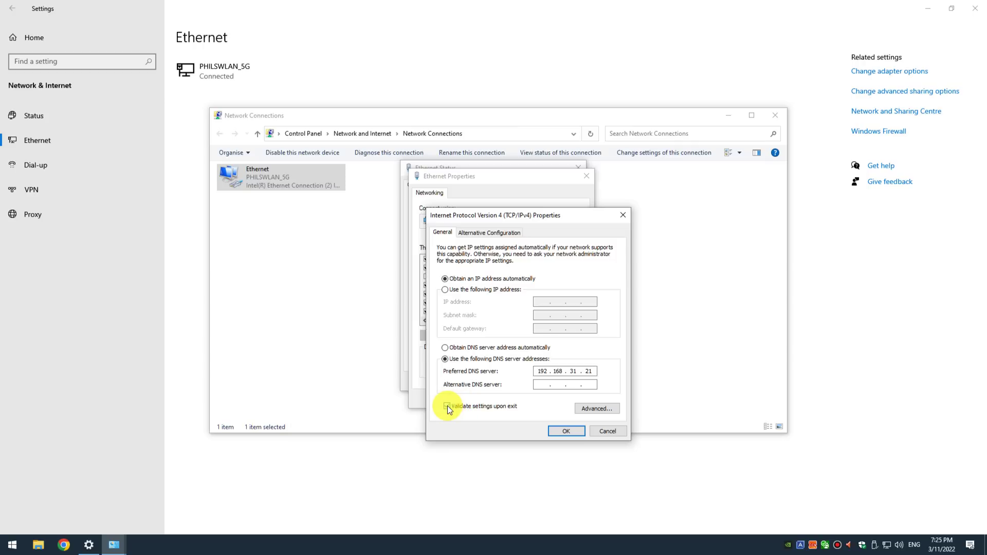
{"action": "left_click", "coordinate": [562, 430]}
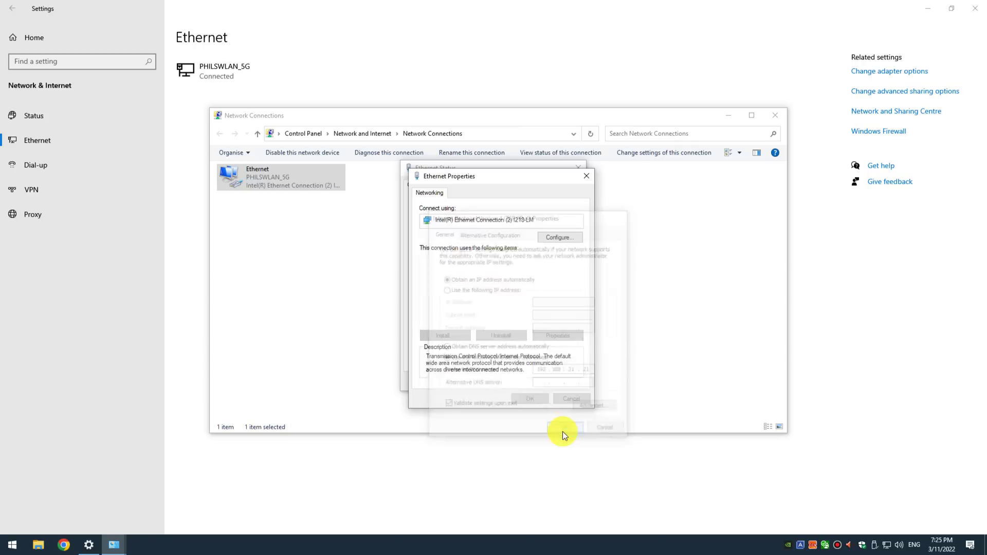